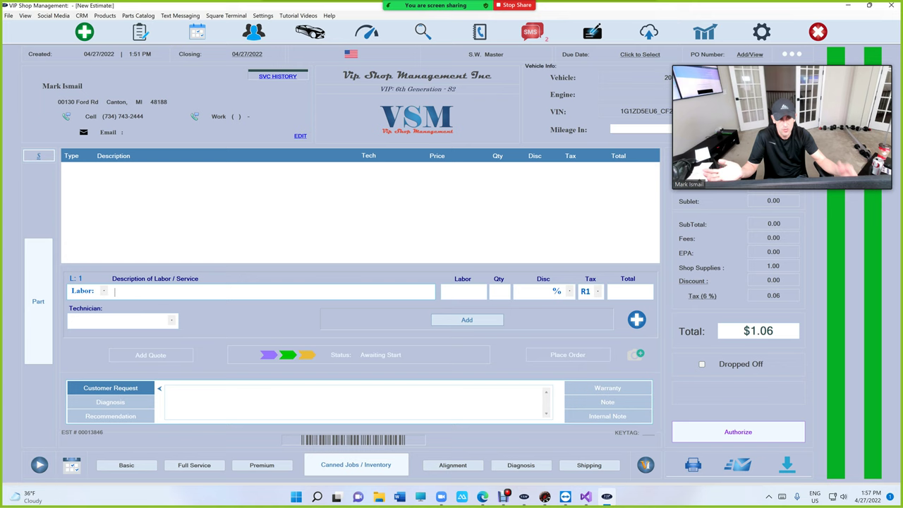
Step: Open the dealer parts catalog and search the Brake/Chassis/Steer/Susp category for "pads"
left_click_drag(792, 137, 780, 122)
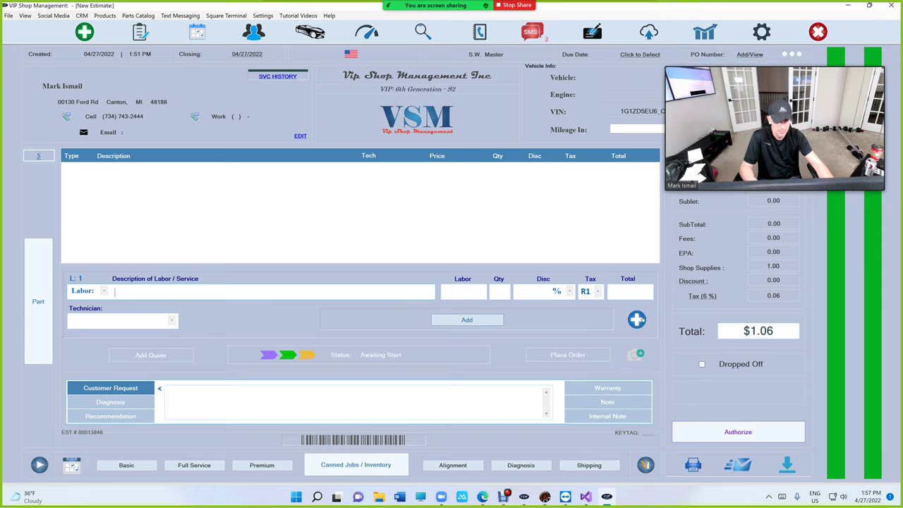
left_click(456, 261)
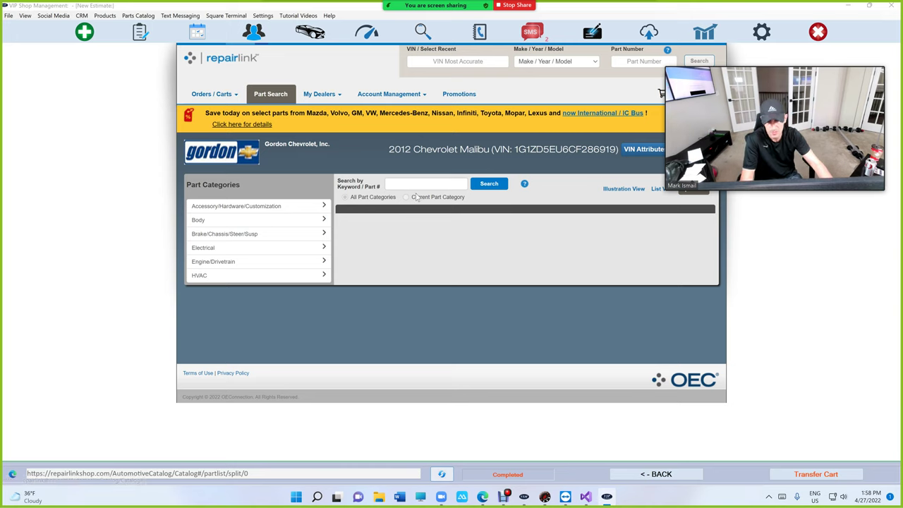
left_click(241, 233)
left_click(423, 183)
type("brak")
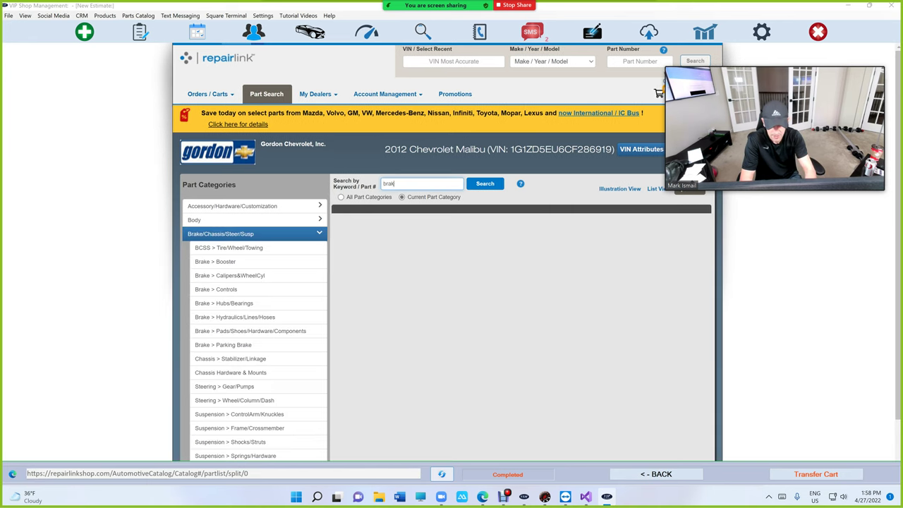
type("e")
key("BackSpace")
key("BackSpace")
key("BackSpace")
key("BackSpace")
key("BackSpace")
type("pads")
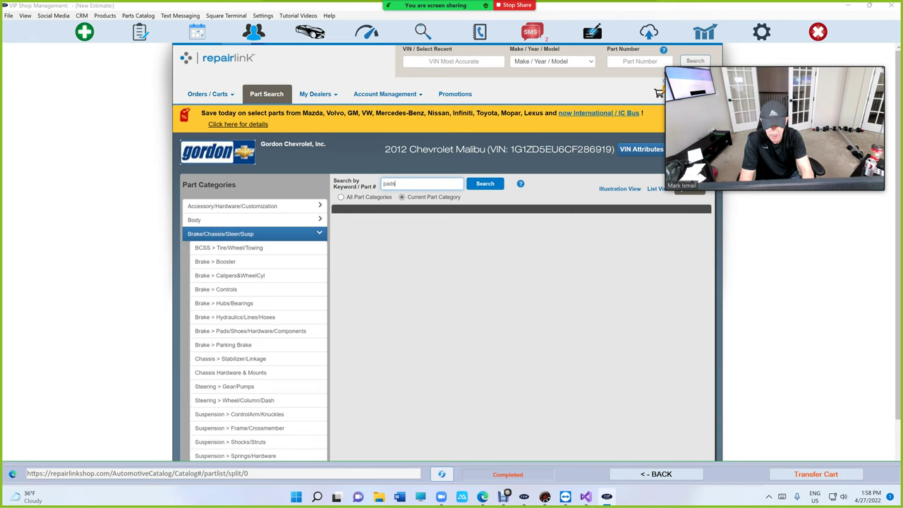
key("Return")
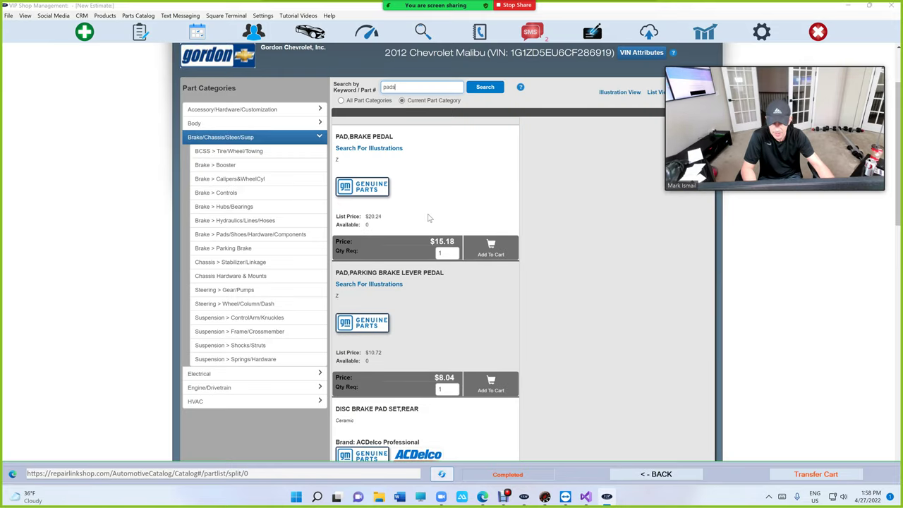
Step: Add one ACDelco Silver front disc brake pad set to the cart
scroll(390, 271, "down", 1)
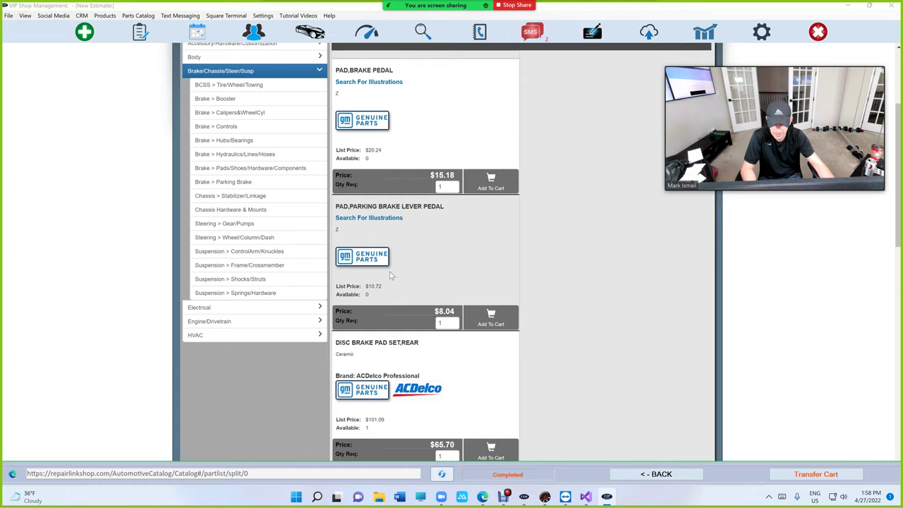
scroll(390, 270, "down", 2)
scroll(402, 302, "down", 1)
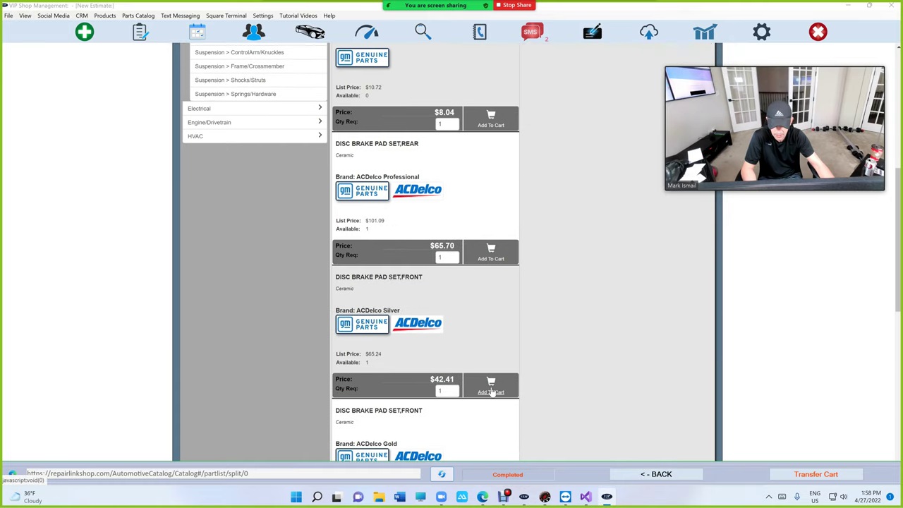
left_click(492, 392)
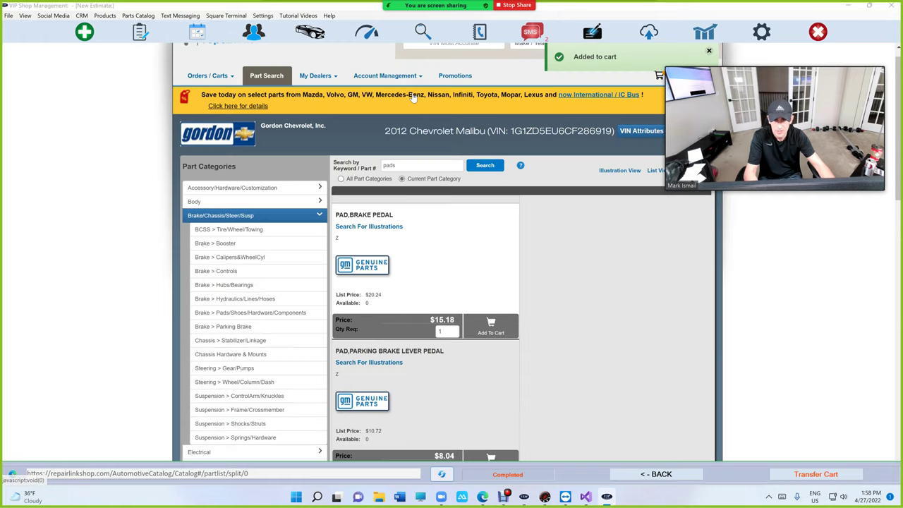
Step: Search the same category for "rotors" and add two ACDelco Gold front disc brake rotors to the cart
left_click_drag(423, 184, 328, 185)
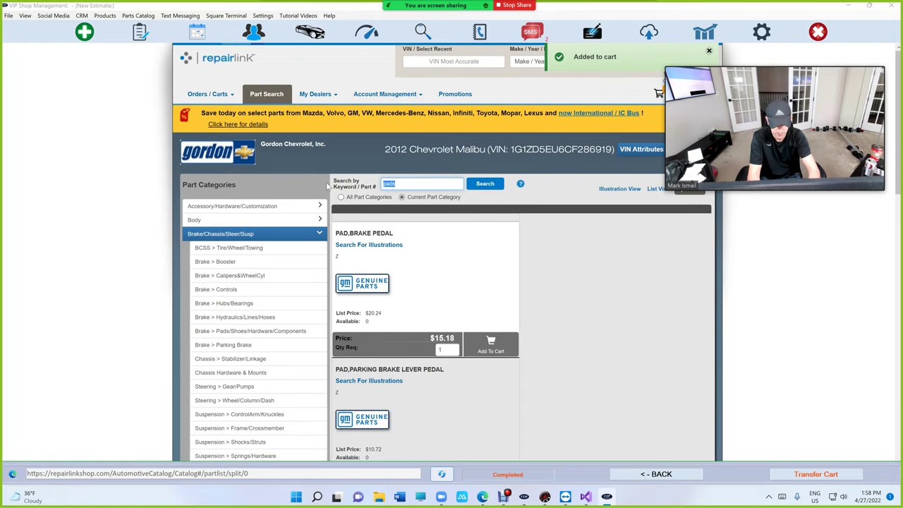
type("rotors")
key("Return")
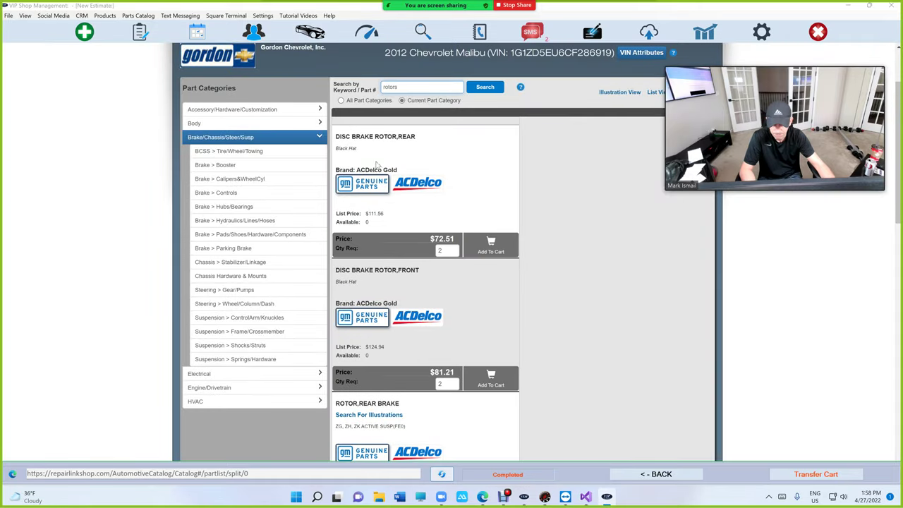
scroll(424, 213, "down", 1)
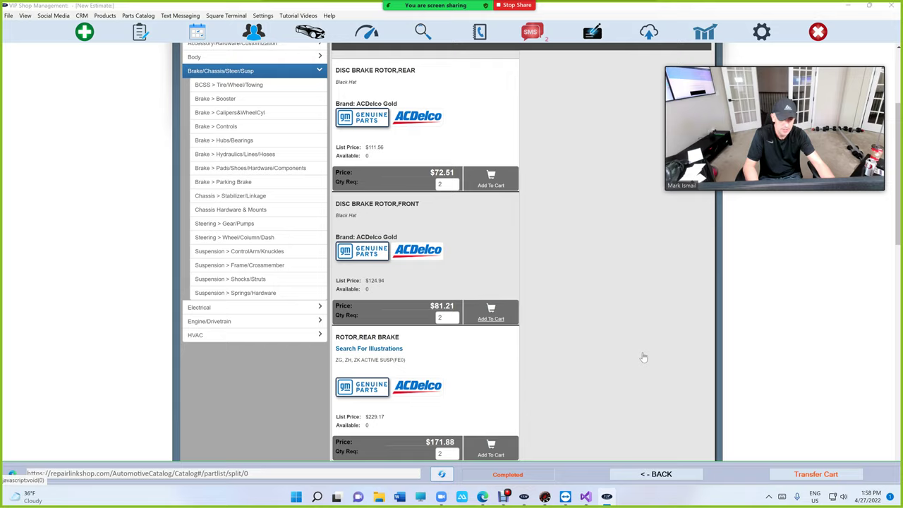
Step: Transfer the cart to the estimate, then open the front disc brake pad set line and dismiss it without edits
left_click(829, 476)
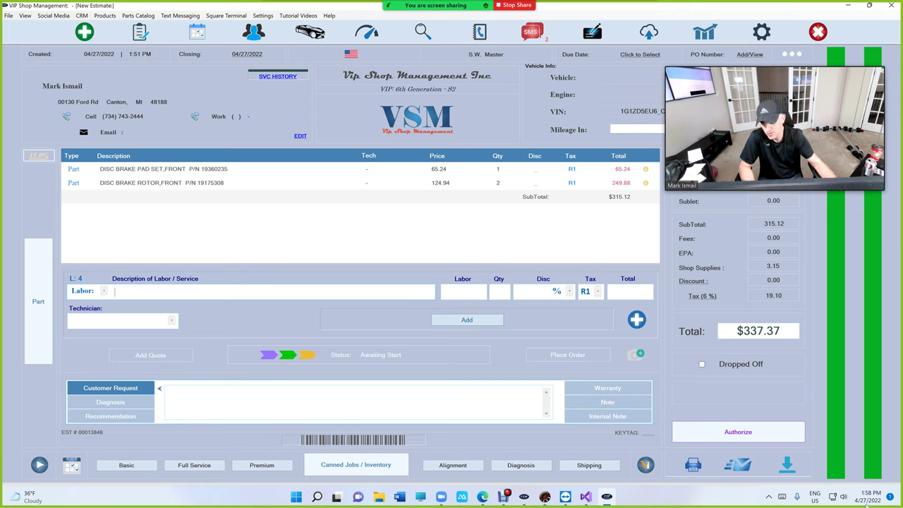
left_click(330, 170)
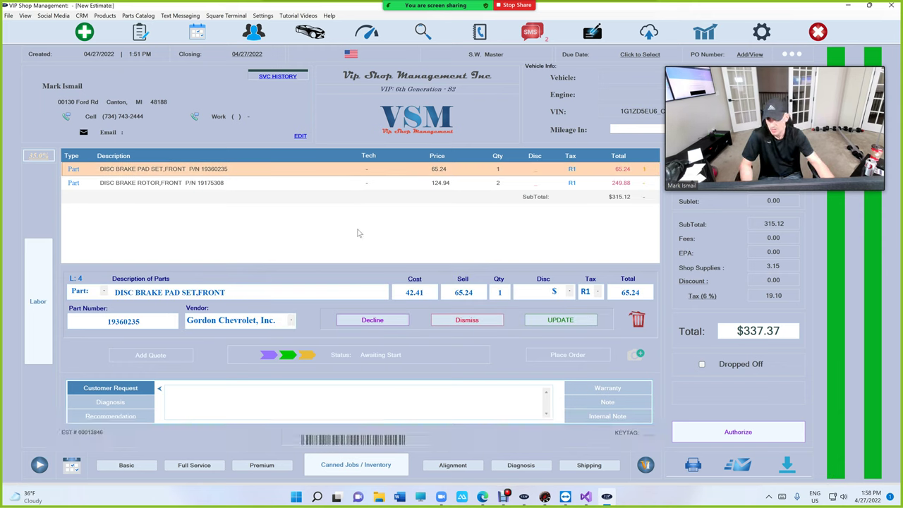
left_click(486, 322)
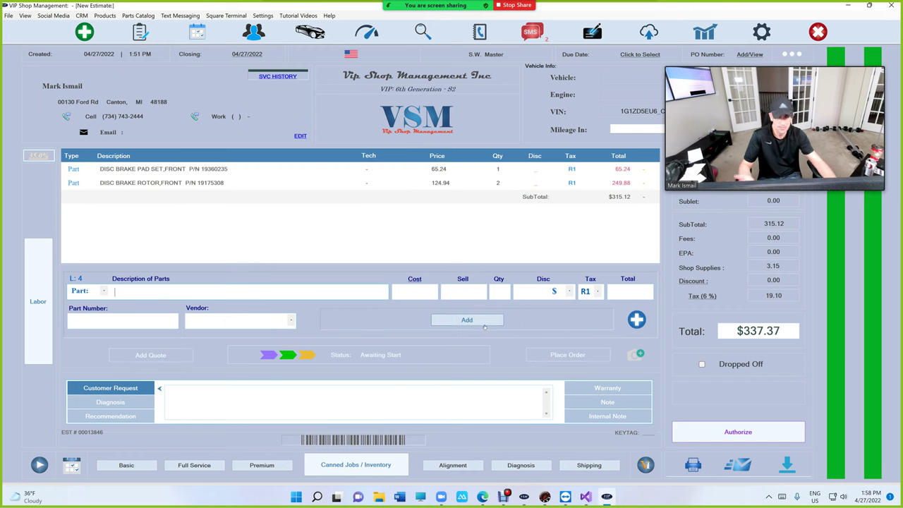
Step: Add the labor line "Brake Pads & Rotors - Front Axle : Both Sides - Replace" to the estimate
left_click(39, 300)
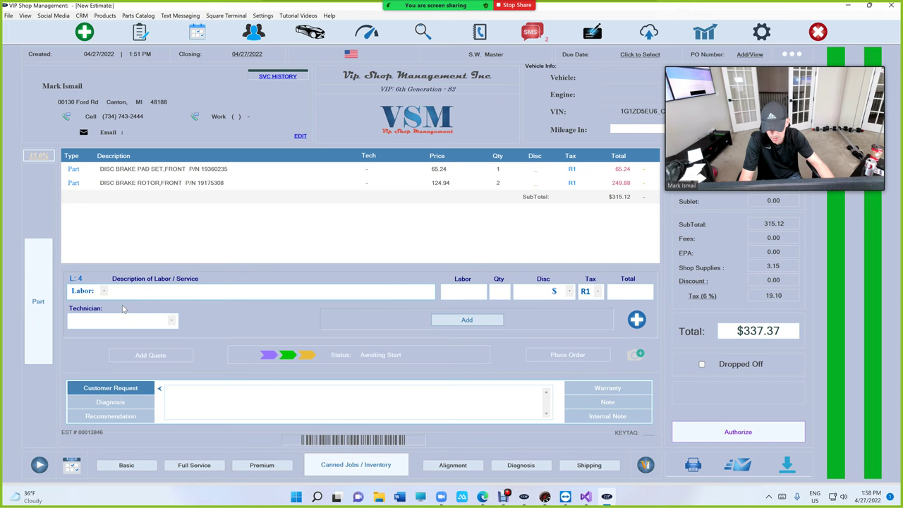
type("b")
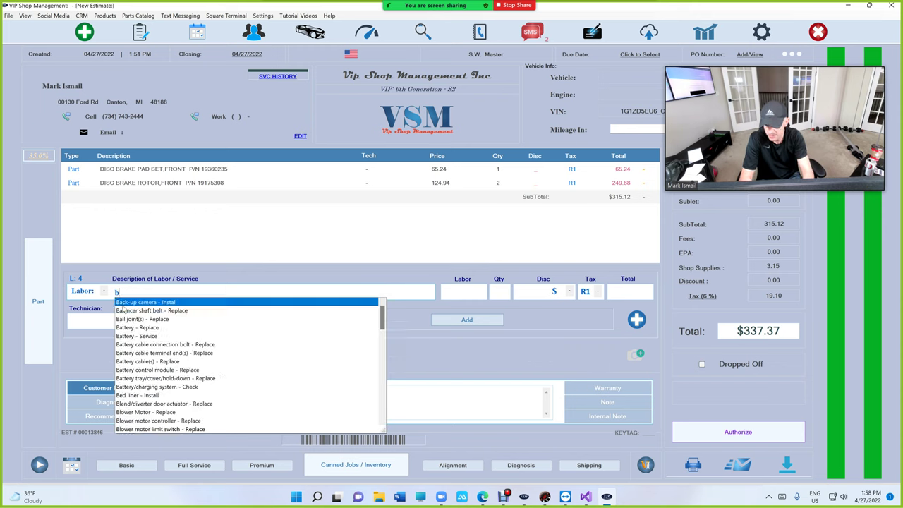
type("rake pa")
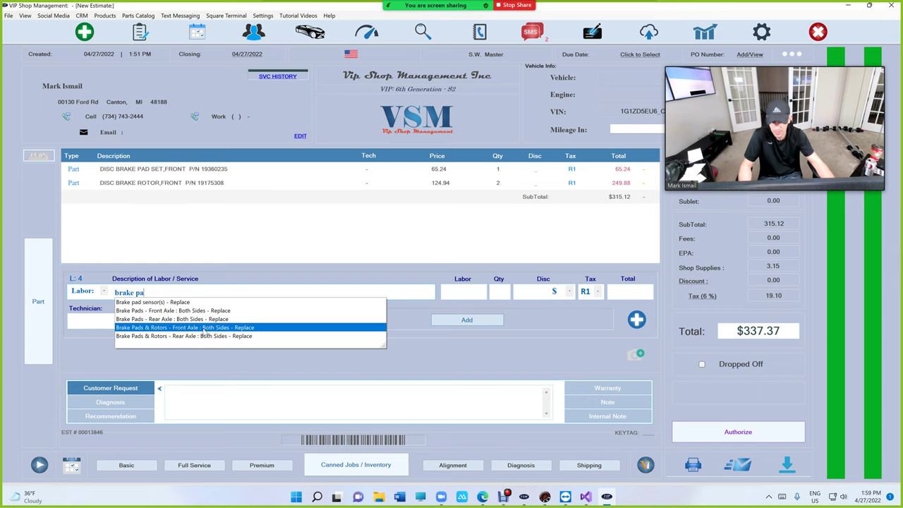
left_click(204, 329)
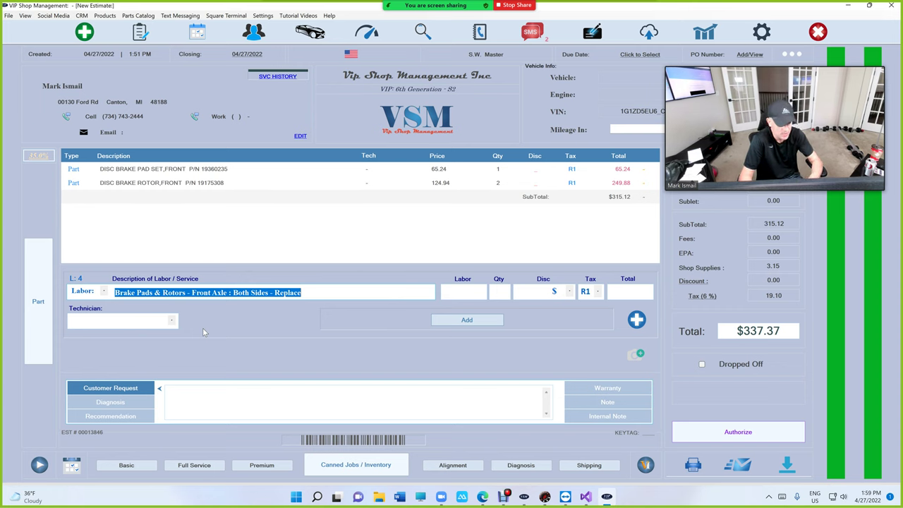
key("Tab")
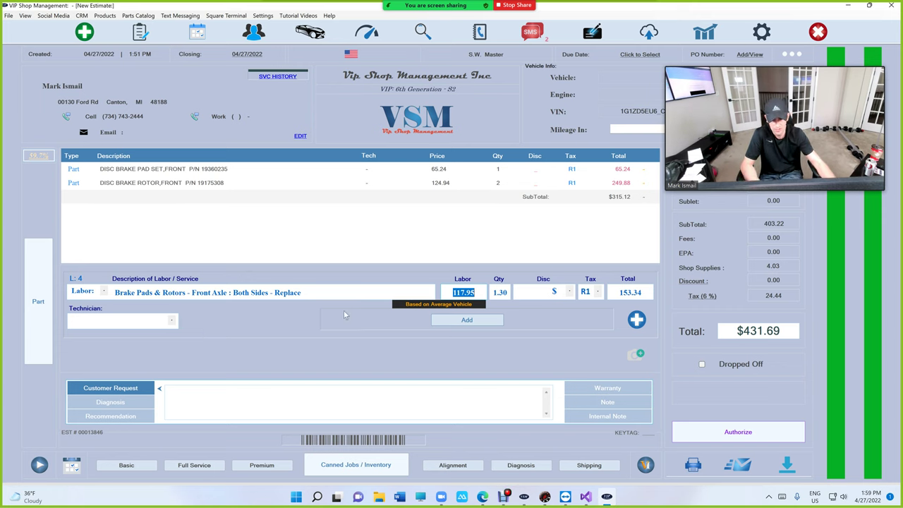
left_click(470, 321)
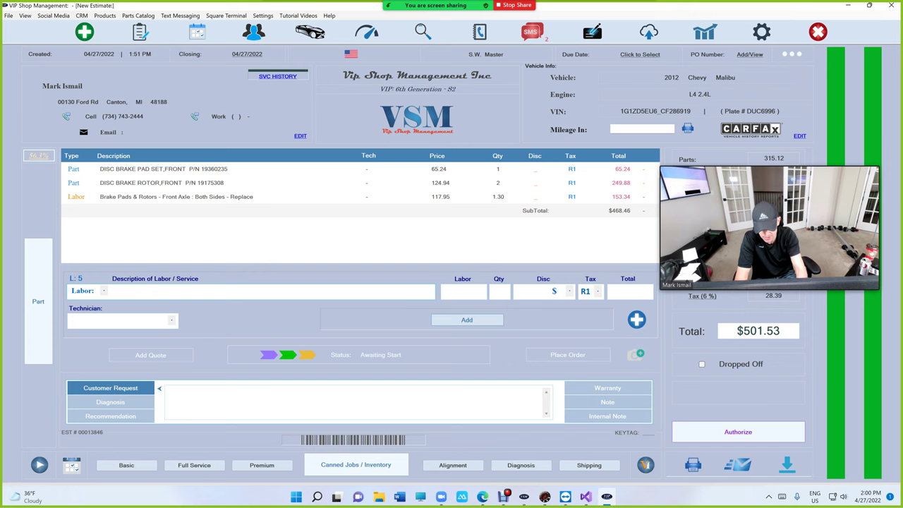
Step: Fill in another labor entry with the suggested service "Brake Pads & Rotors - Front Axle : Both Sides - Replace"
type("b")
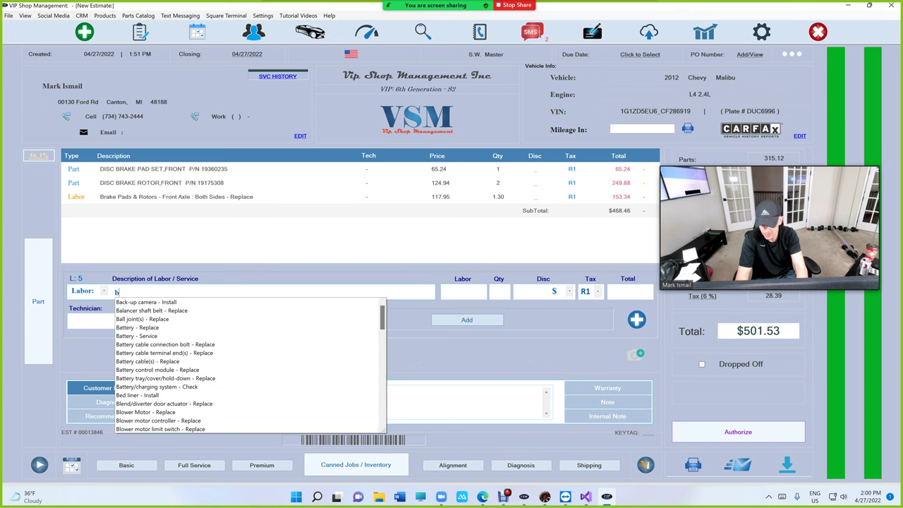
type("rake pa")
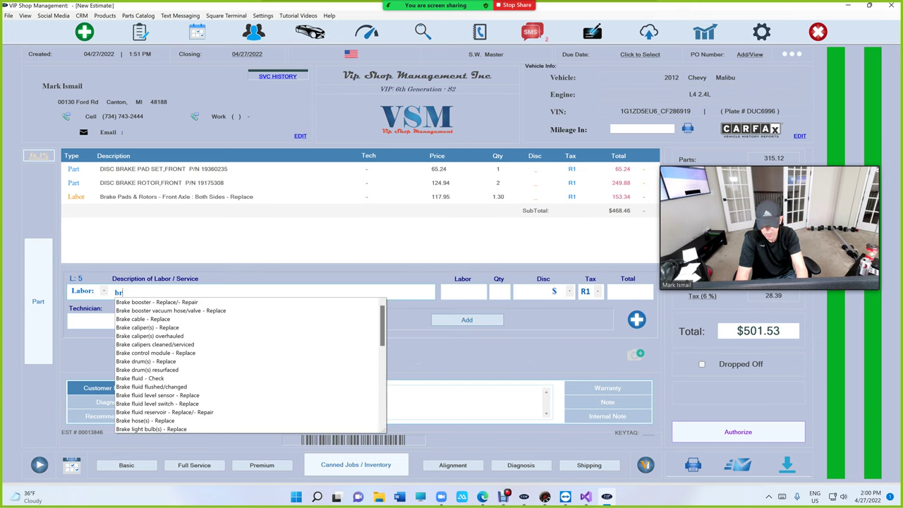
key("Down")
key("Down")
key("Down")
key("Down")
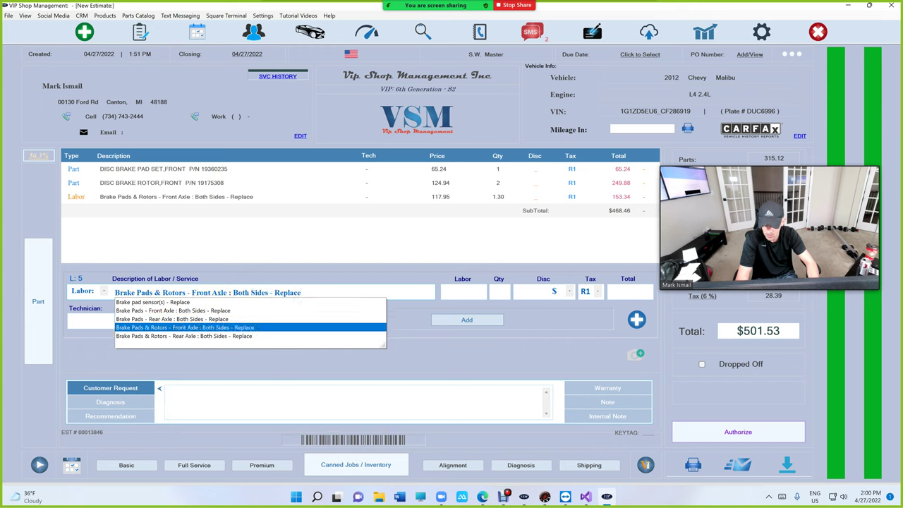
key("Return")
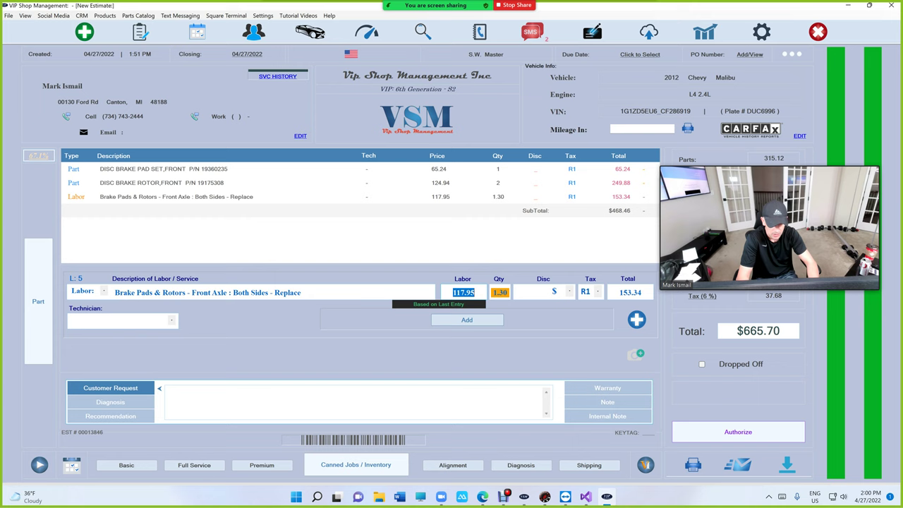